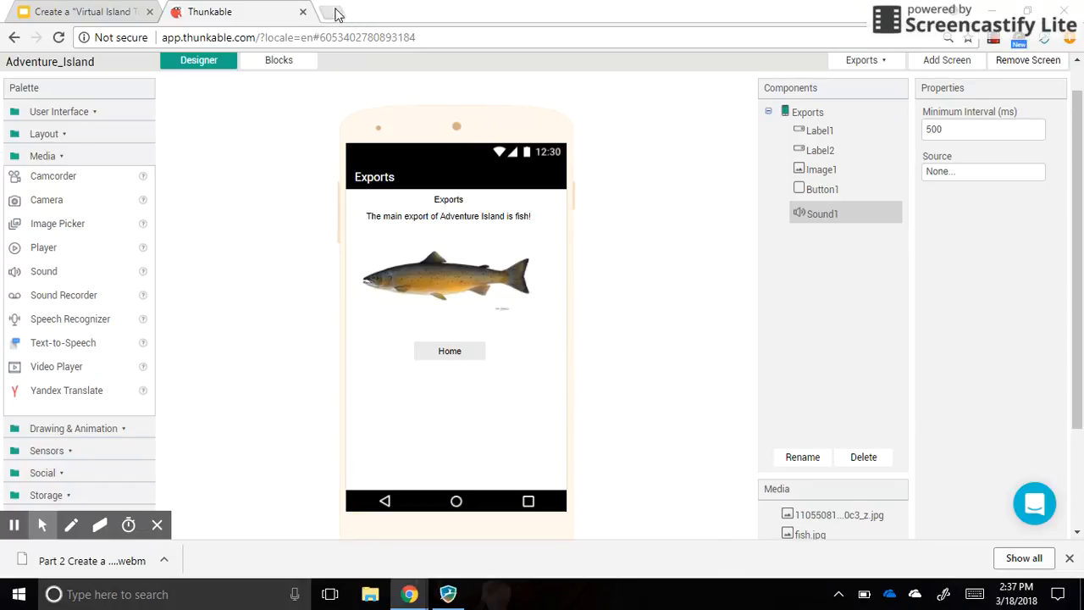
Step: Open the voice recording site vocaroo.com in a new browser tab
click(333, 12)
text(vo)
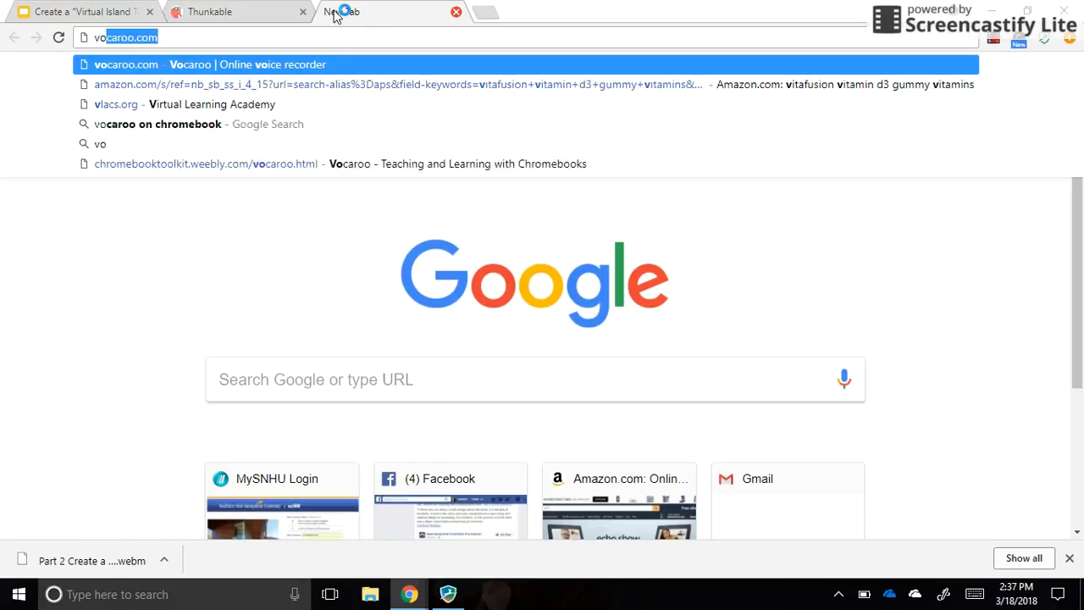
text(caroo.com)
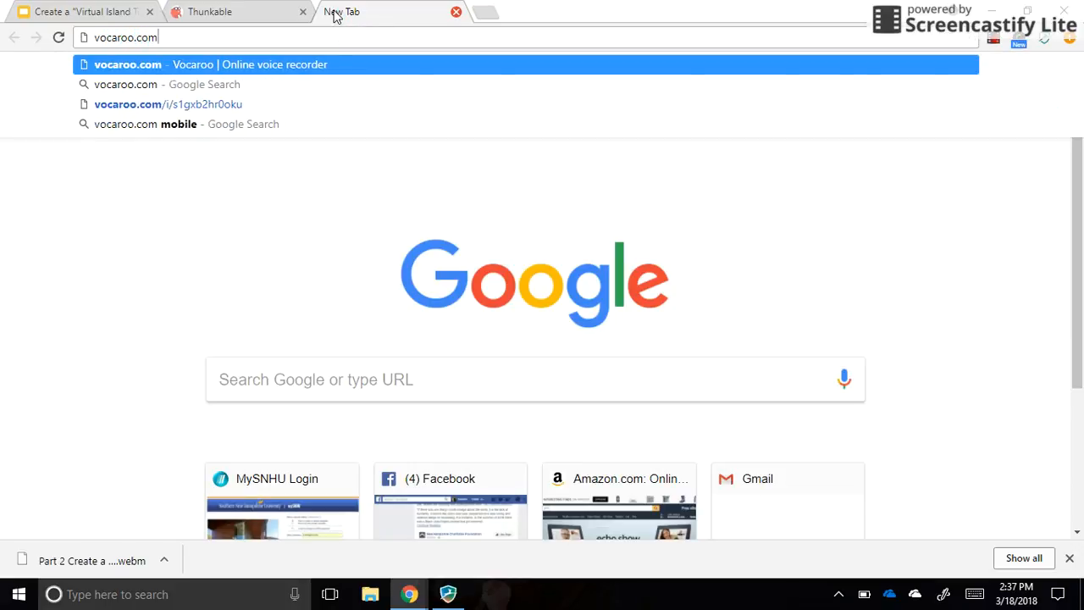
key(Return)
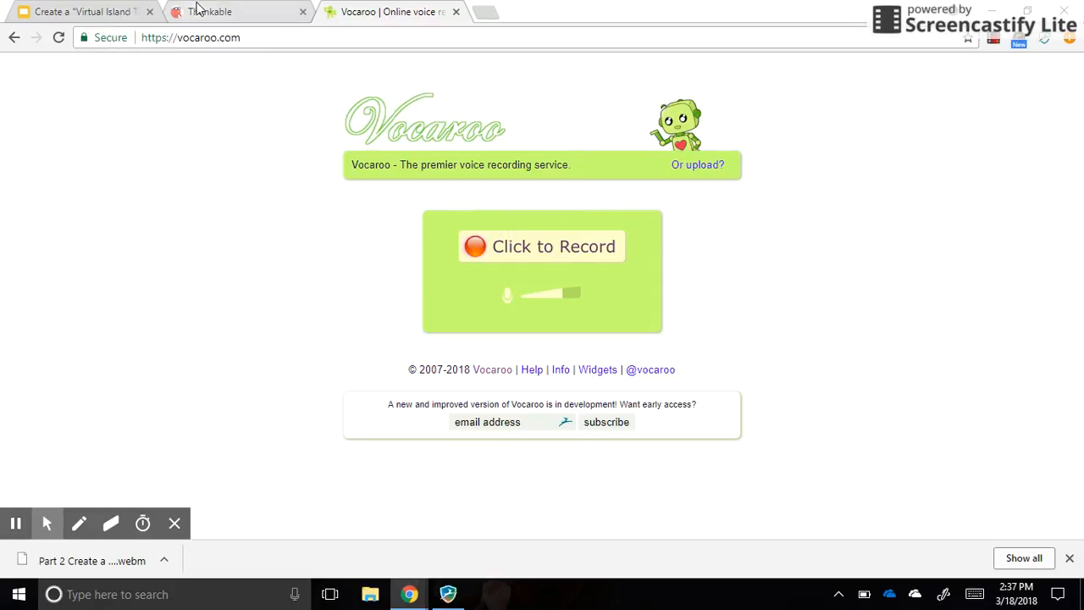
Step: Record a short voice clip in Vocaroo with microphone access allowed, then save it and download it as MP3
click(200, 12)
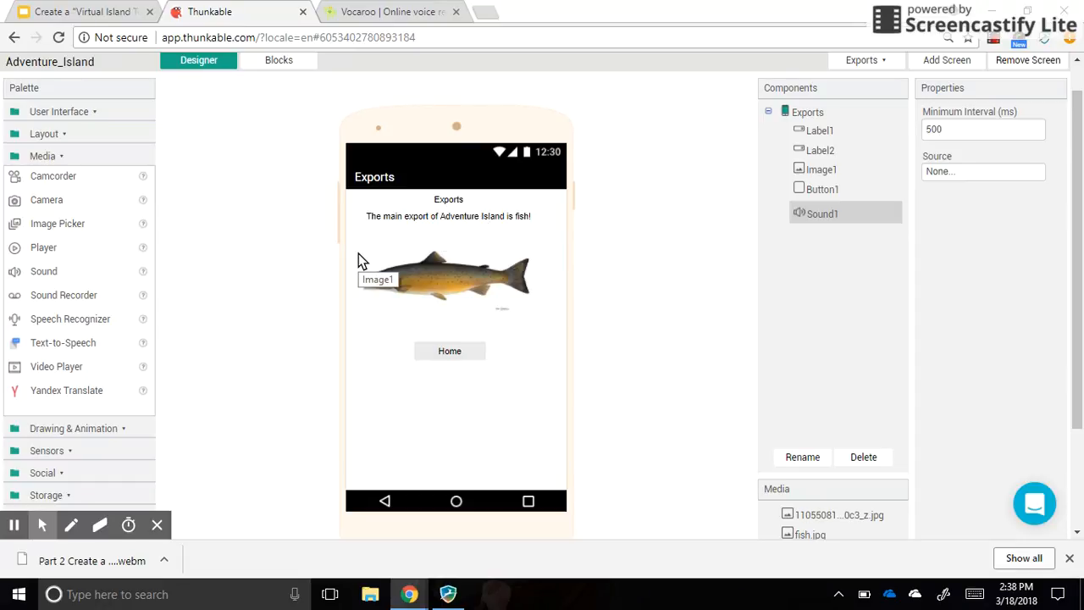
click(376, 14)
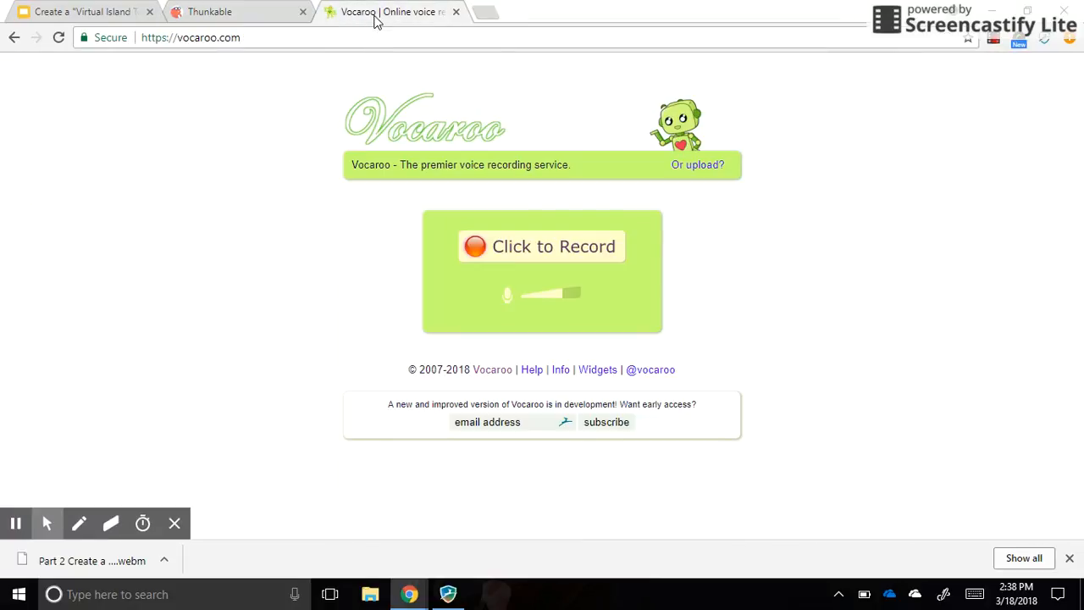
click(545, 244)
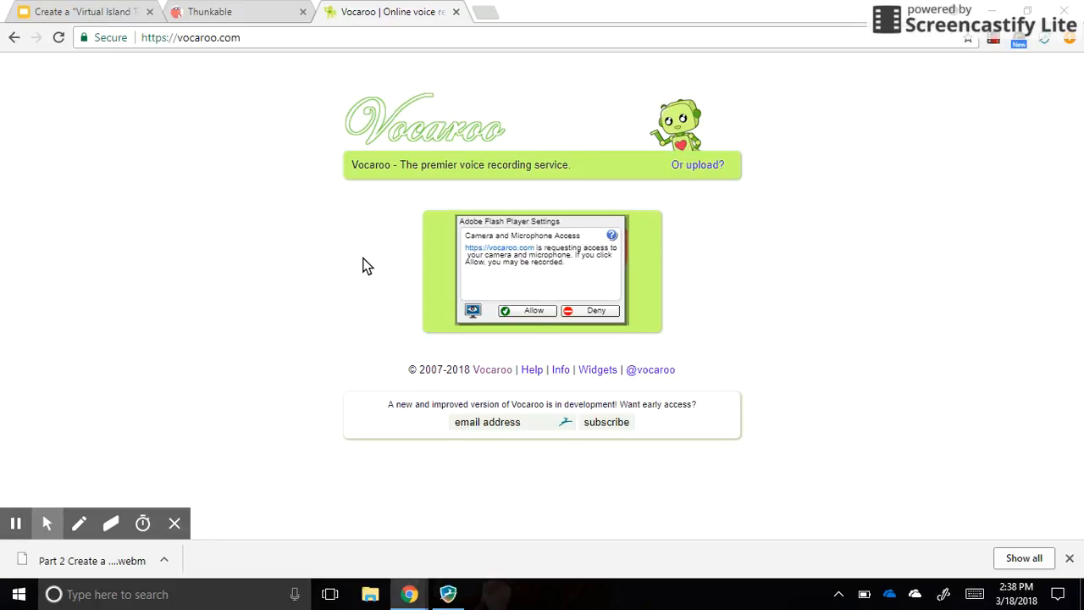
click(531, 312)
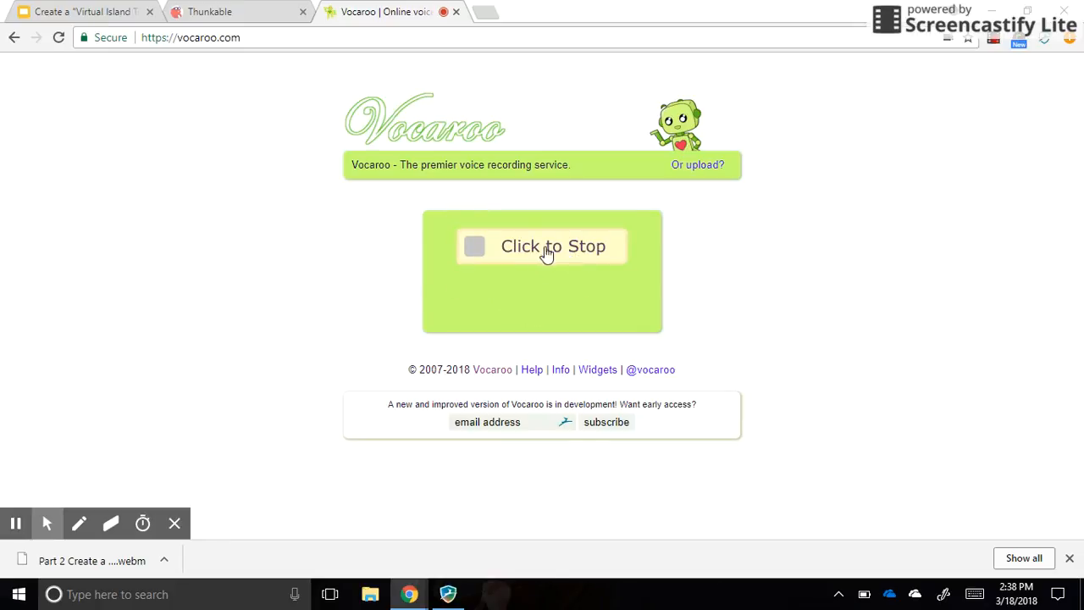
click(518, 248)
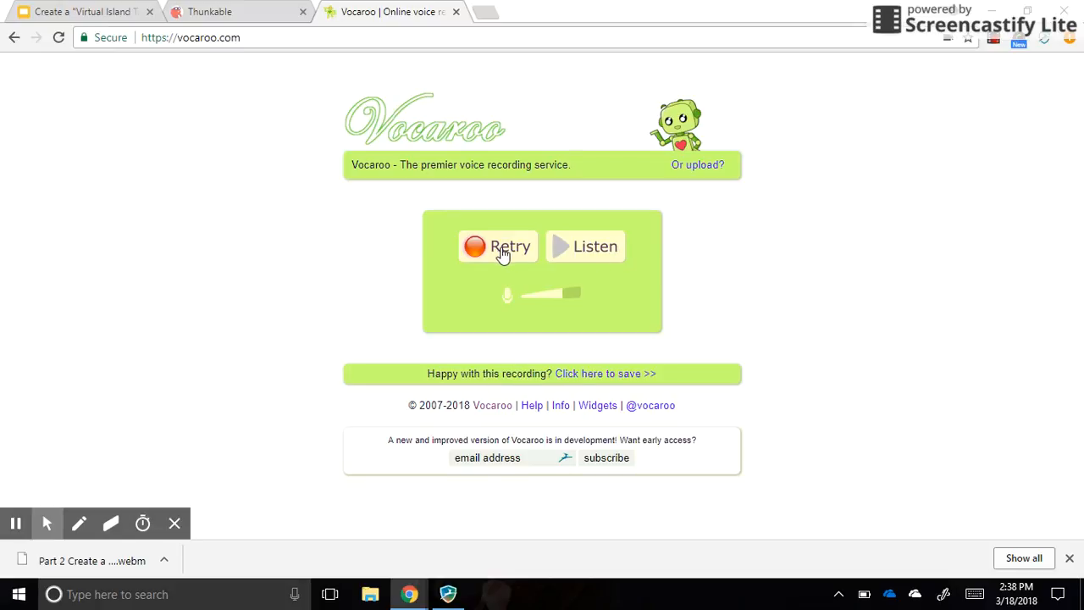
click(593, 376)
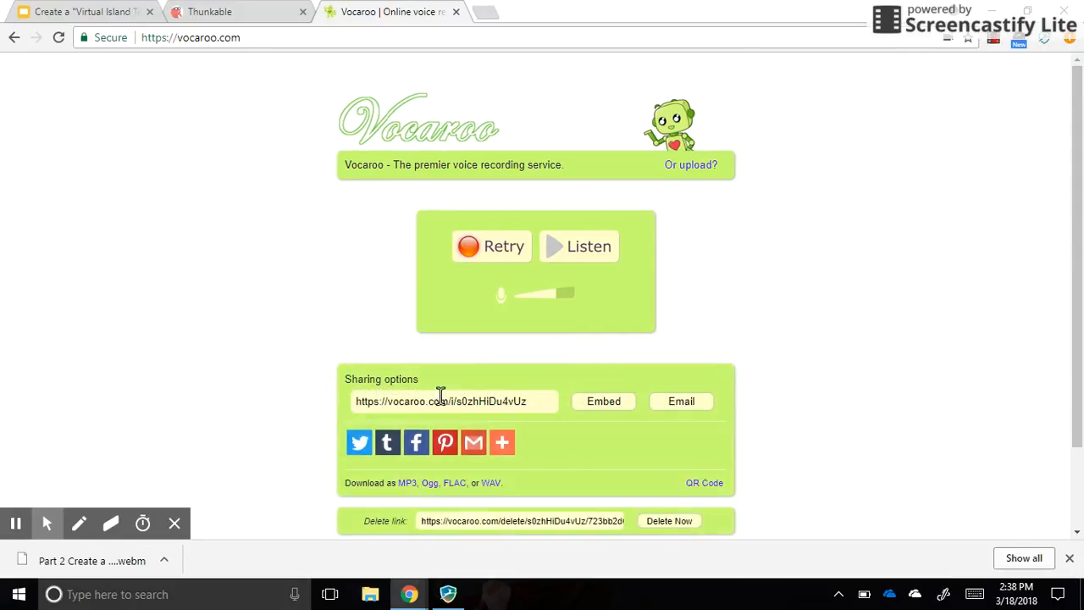
click(406, 485)
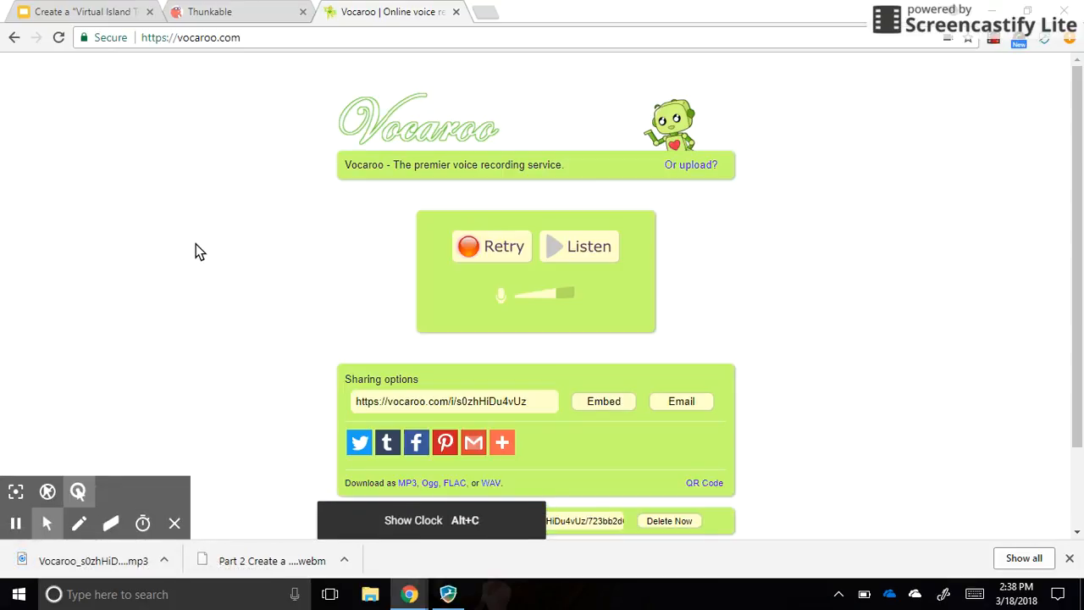
Step: Switch to Thunkable and upload Vocaroo_s0zhHiDu4vUz.mp3 from Downloads as the source of the Exports screen's Sound1 component
click(233, 11)
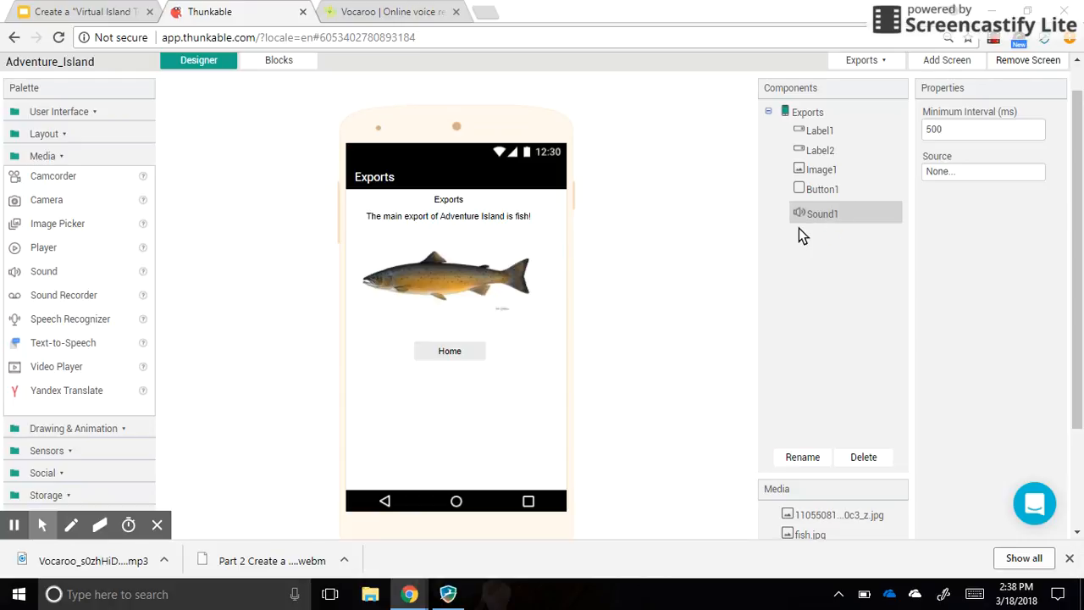
click(959, 172)
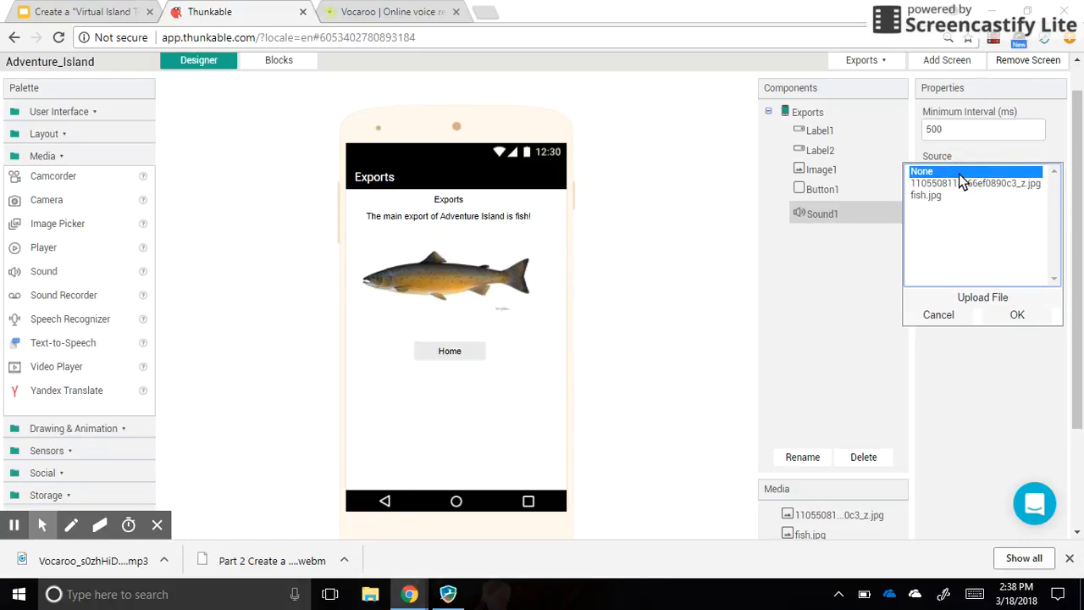
click(975, 299)
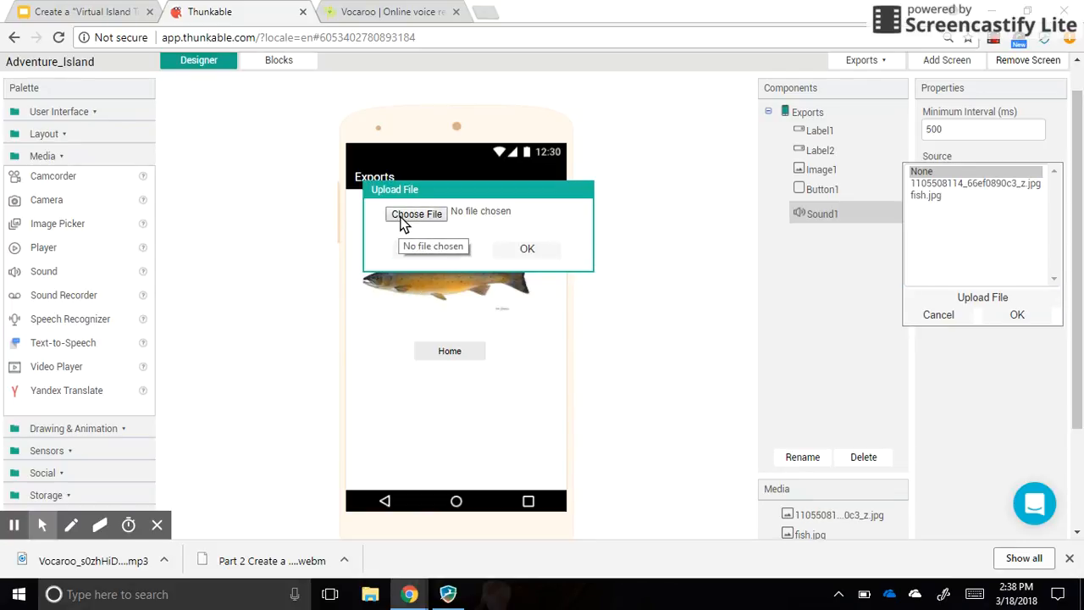
click(405, 219)
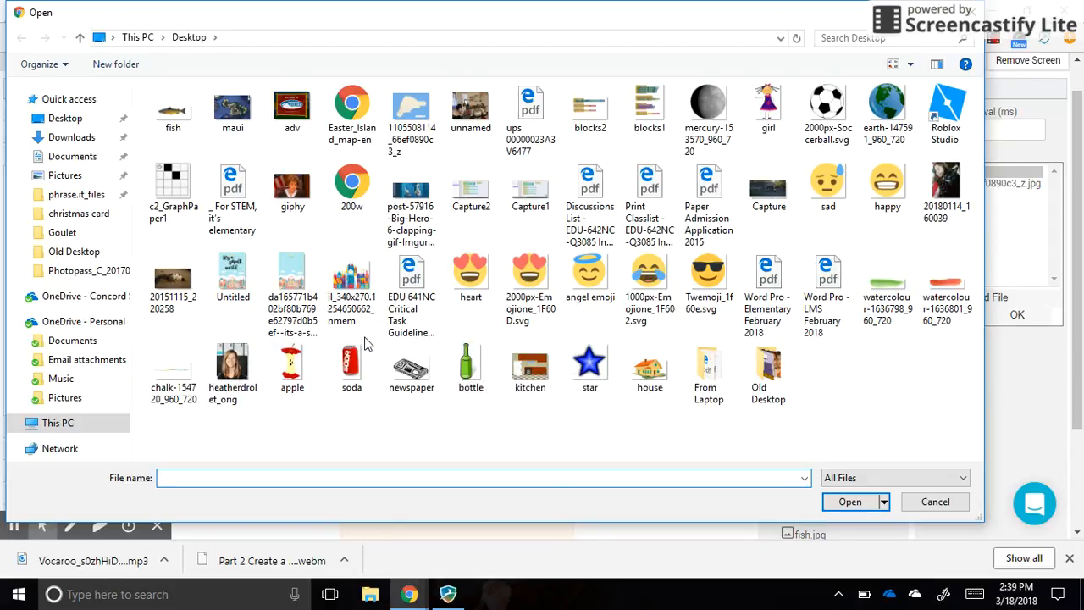
click(54, 120)
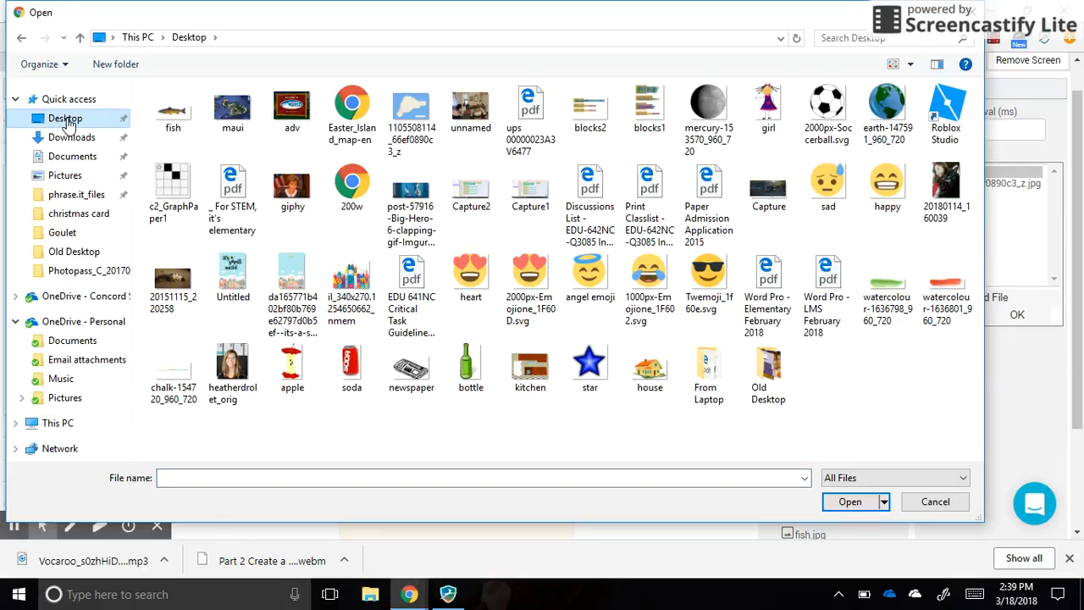
click(71, 137)
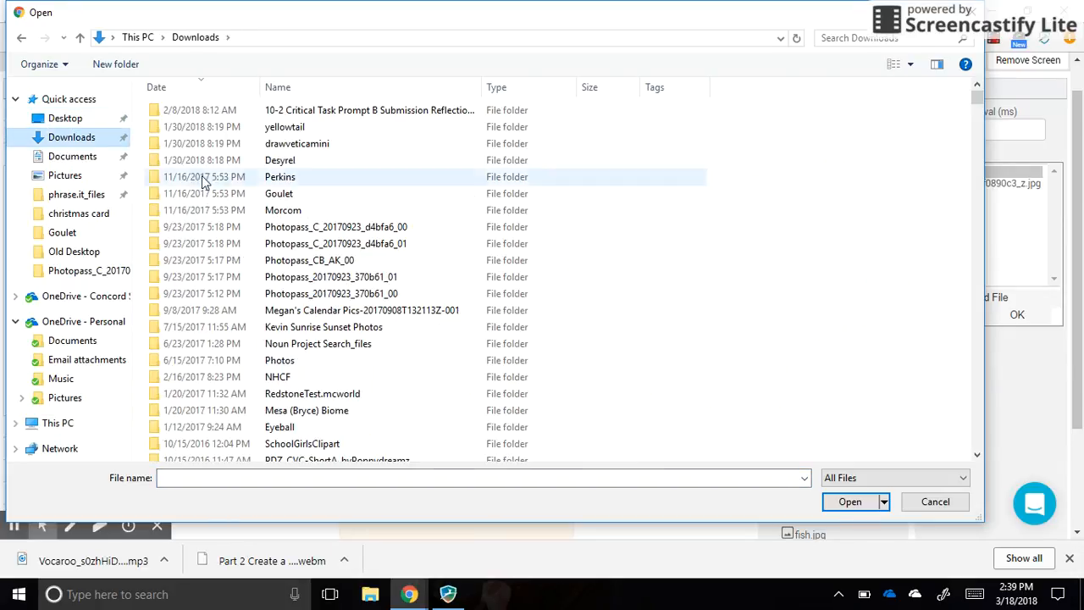
scroll(205, 119, down, 8)
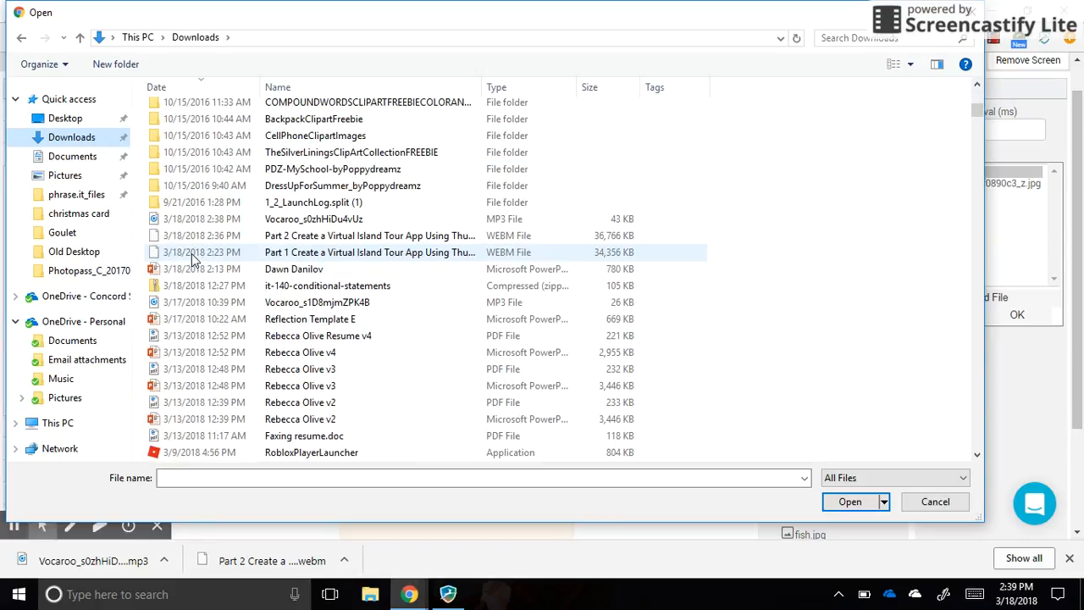
double_click(202, 222)
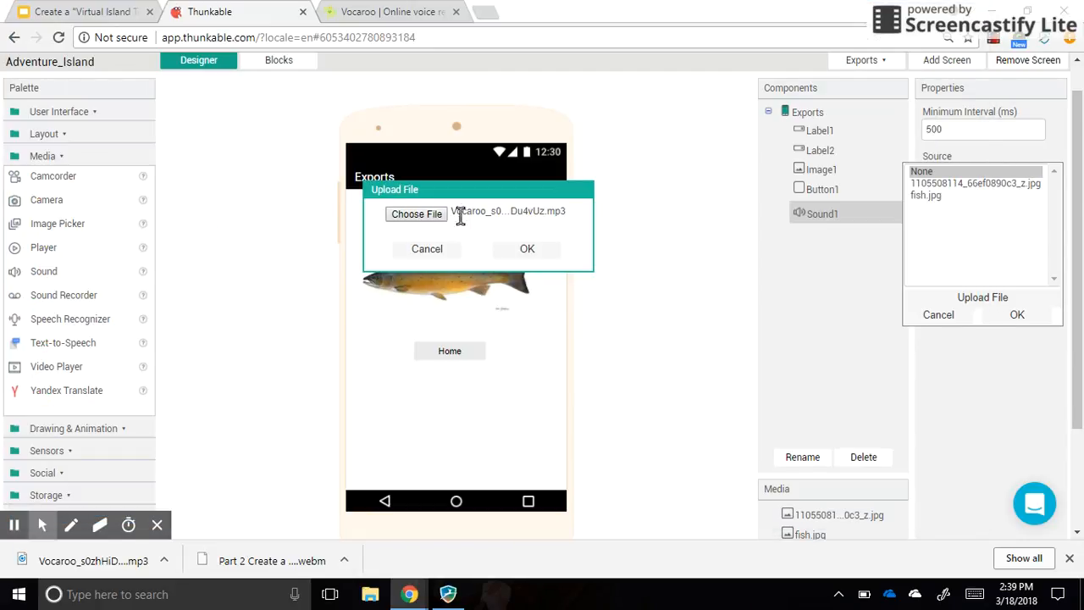
click(543, 251)
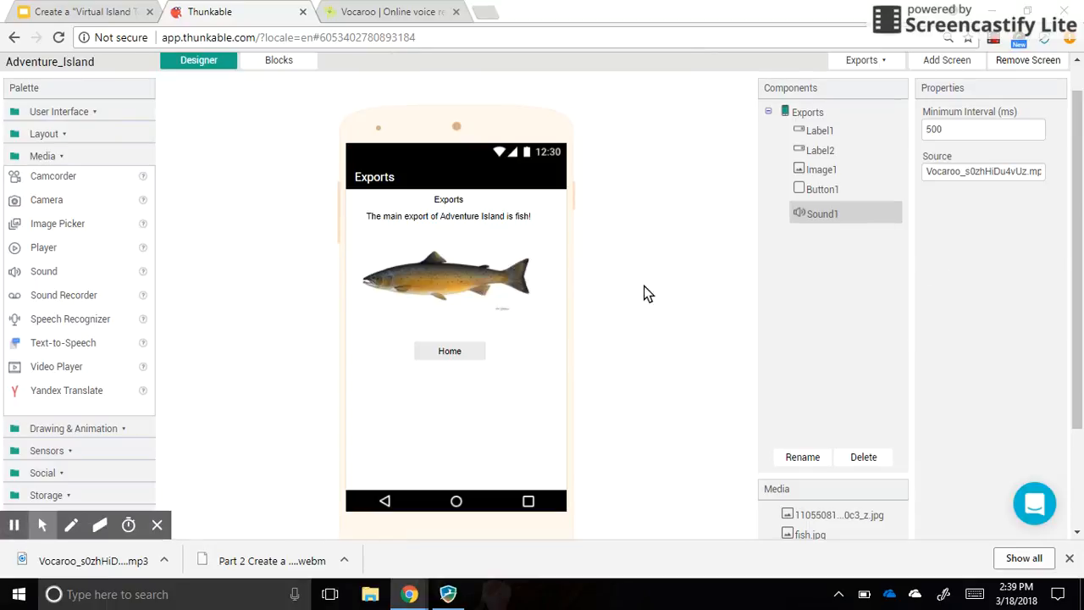
click(377, 14)
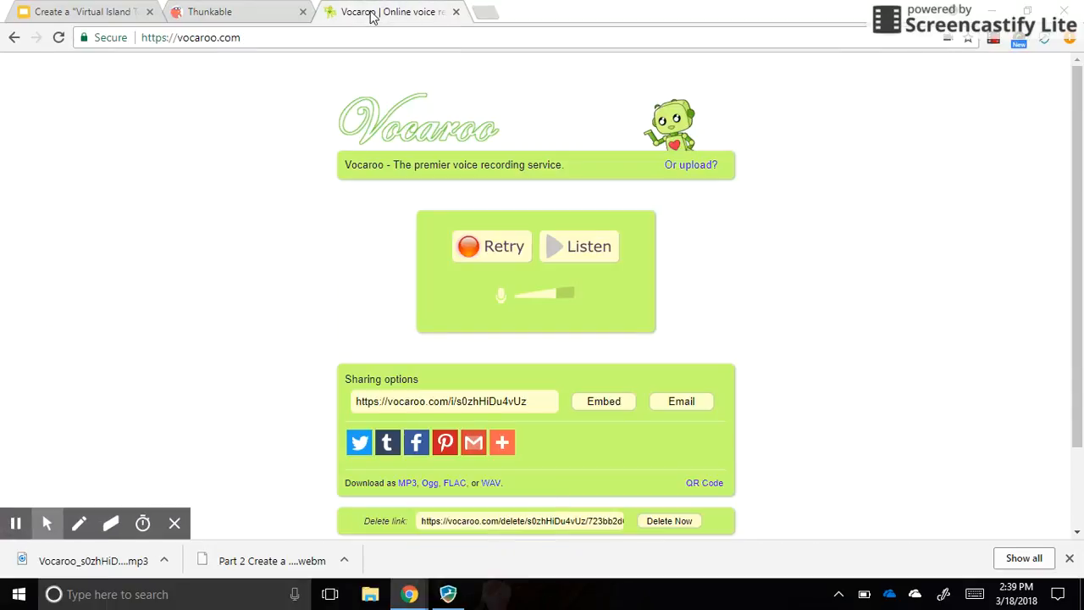
click(217, 15)
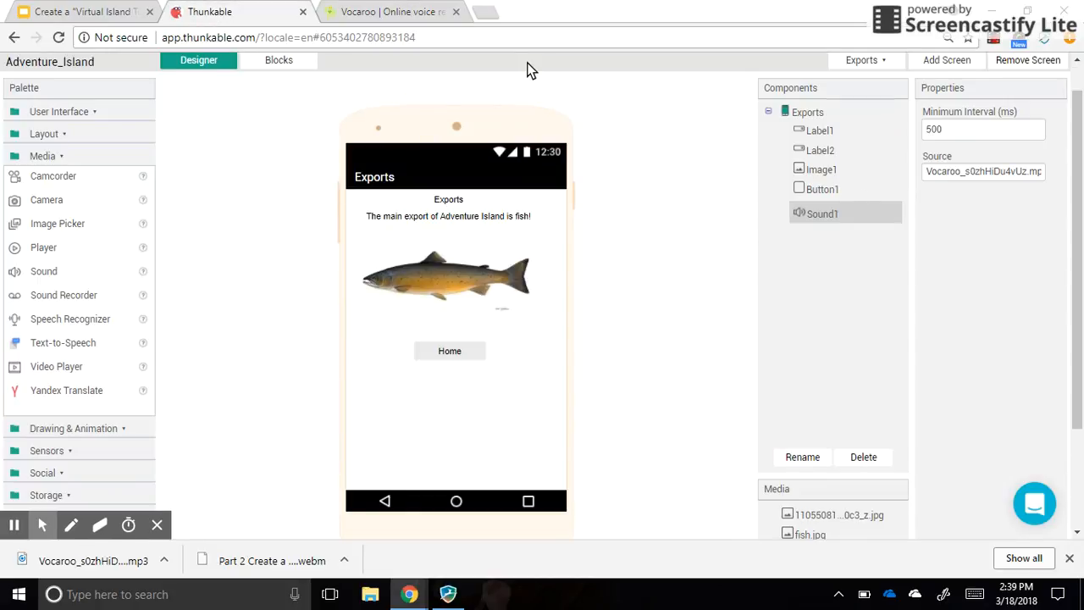
click(363, 9)
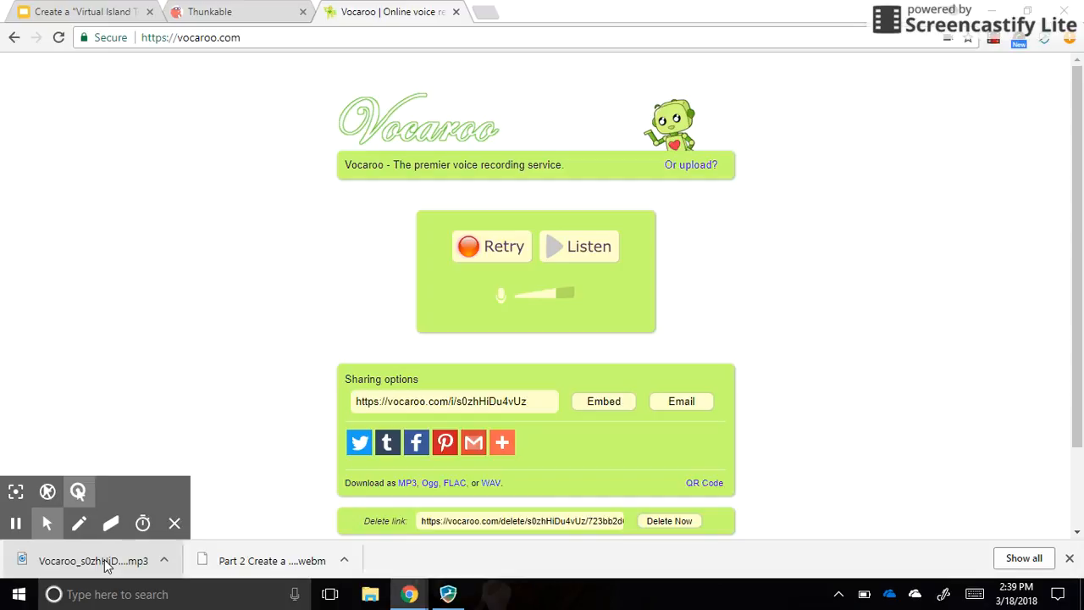
click(230, 14)
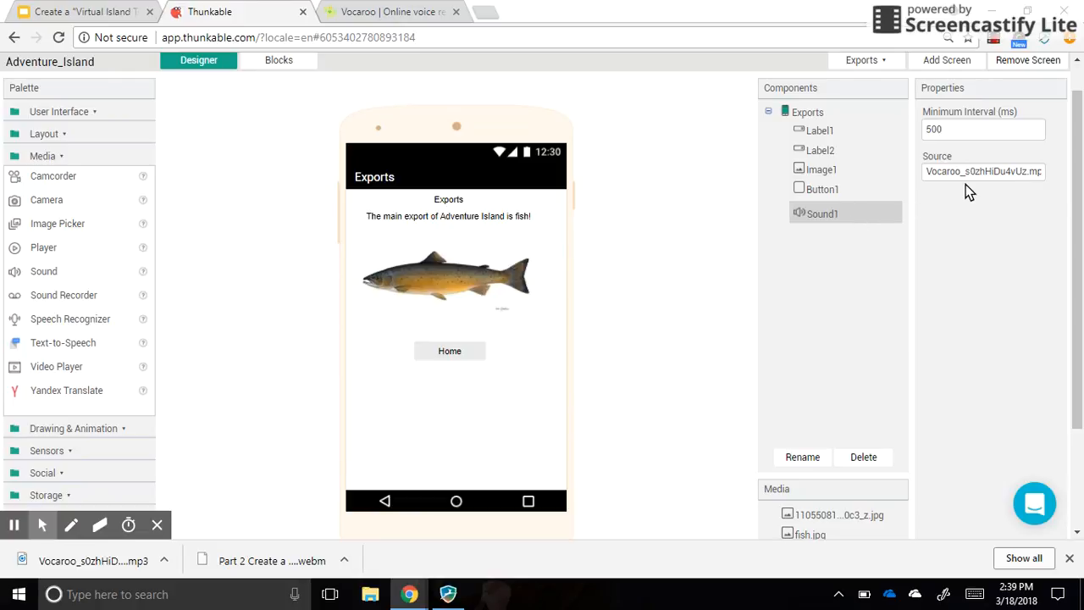
Step: Add a "when Exports.Initialize" block to the Exports screen's code and place a "call Sound1.Play" block inside it
scroll(660, 242, up, 1)
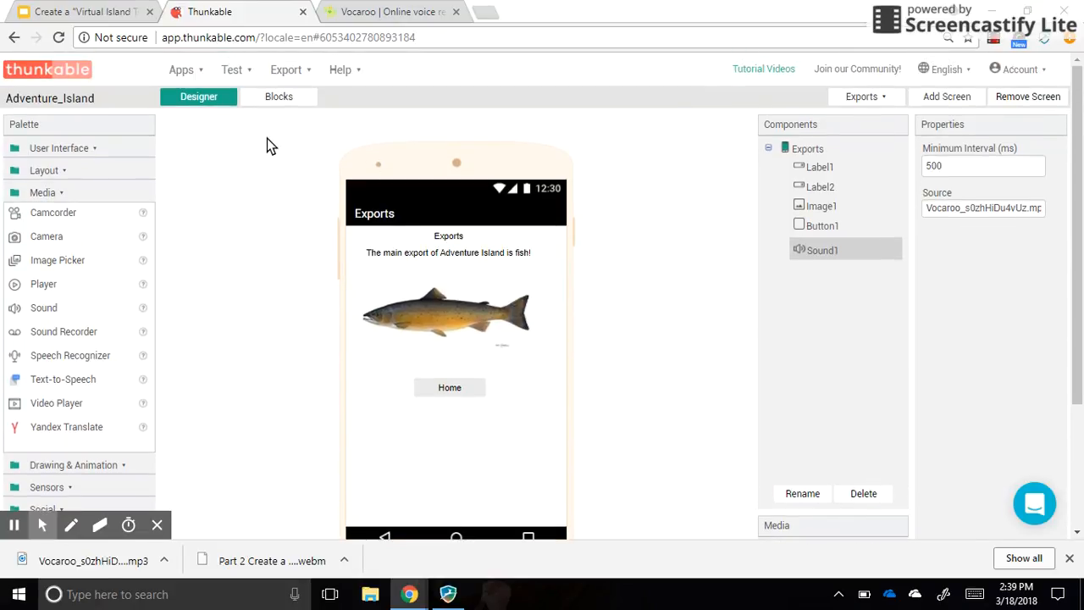
click(282, 105)
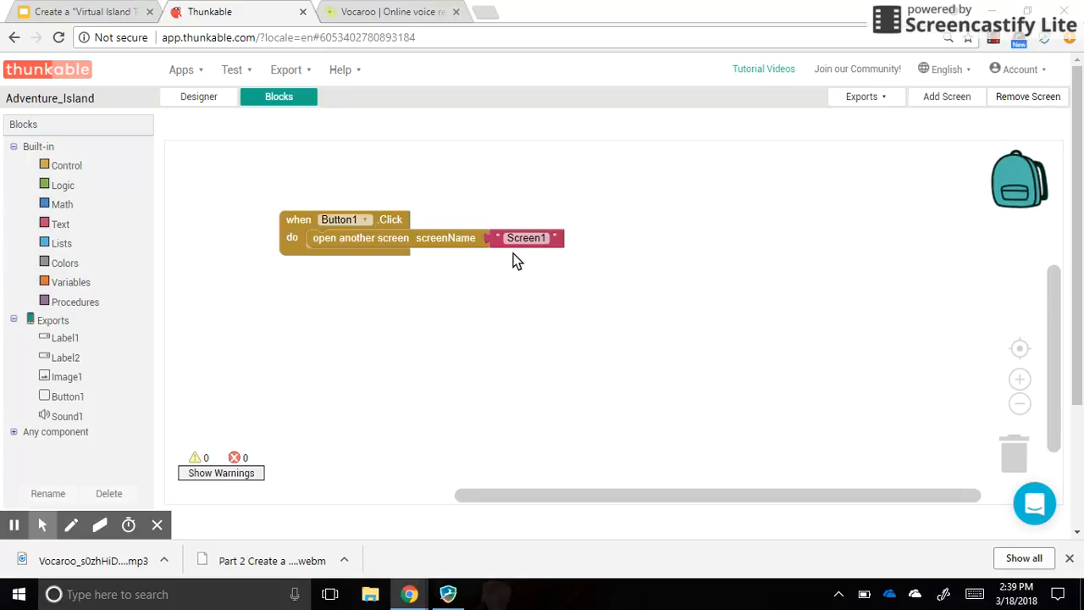
click(53, 322)
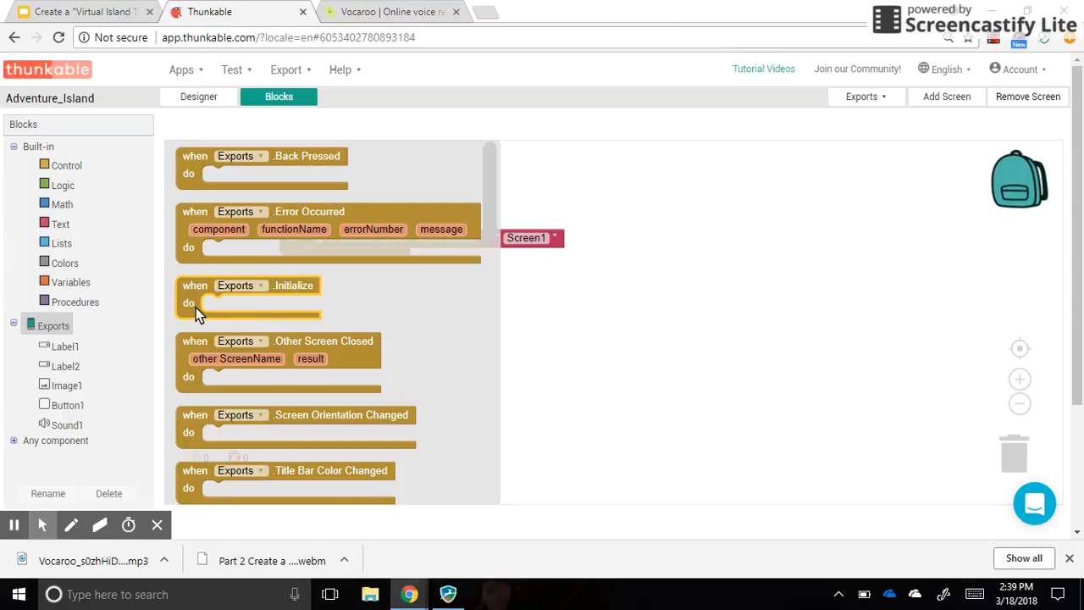
drag(191, 294, 309, 311)
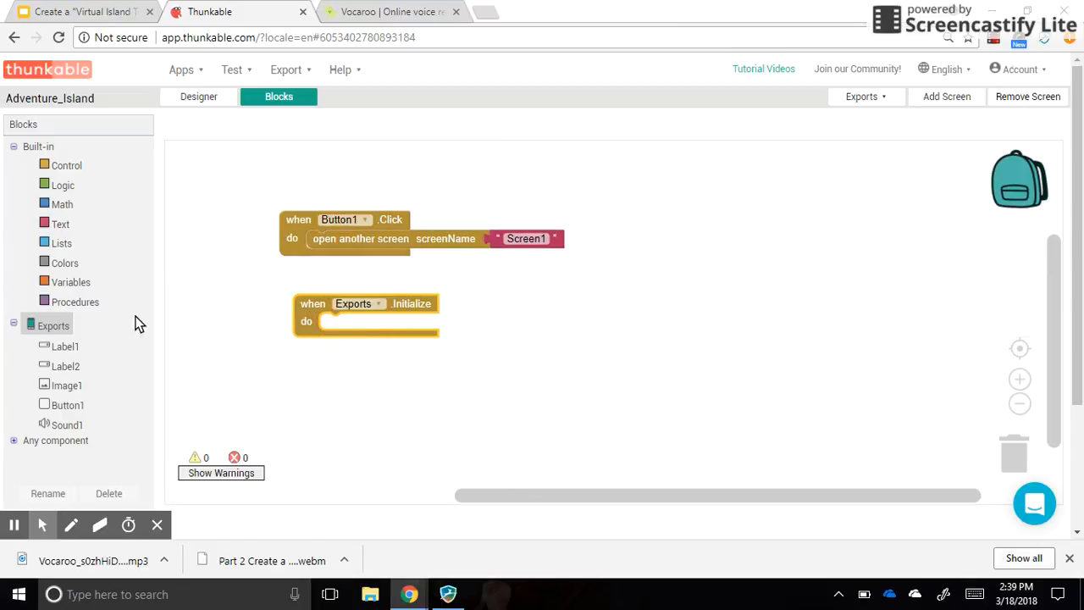
click(62, 428)
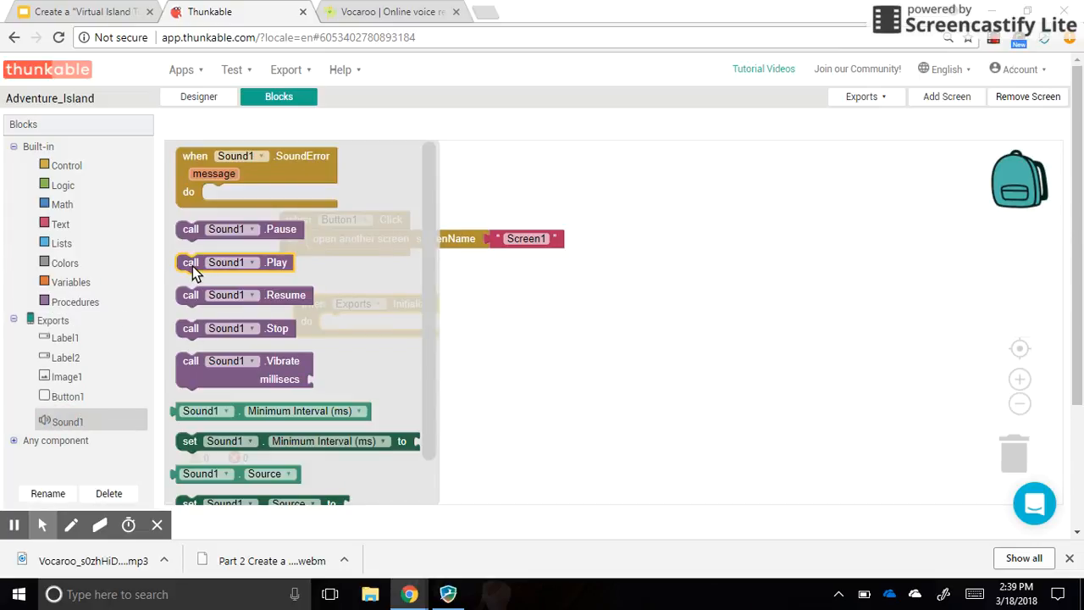
drag(193, 265, 336, 334)
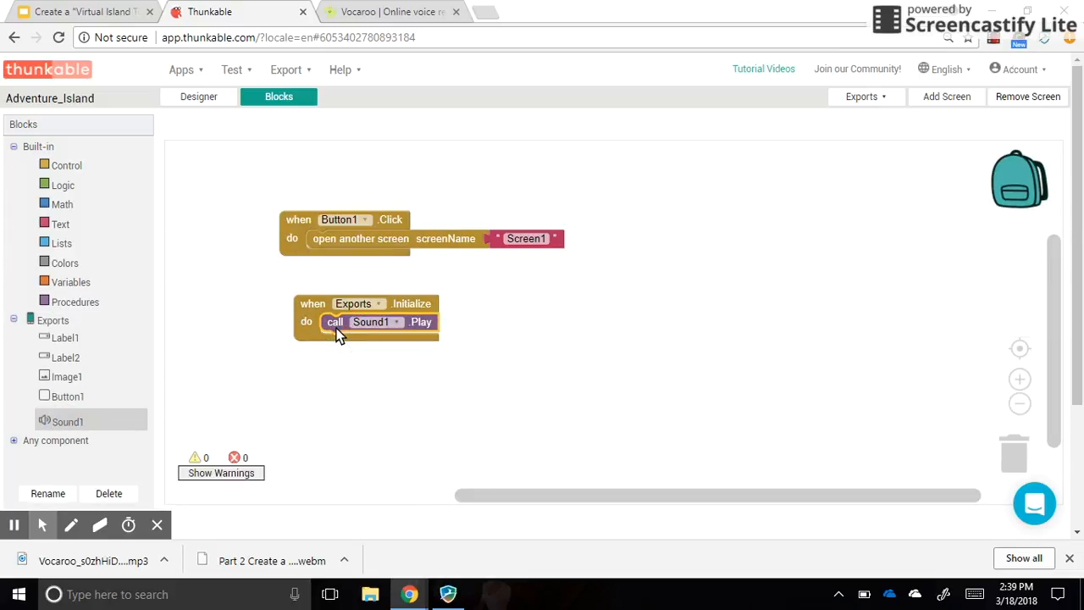
click(200, 96)
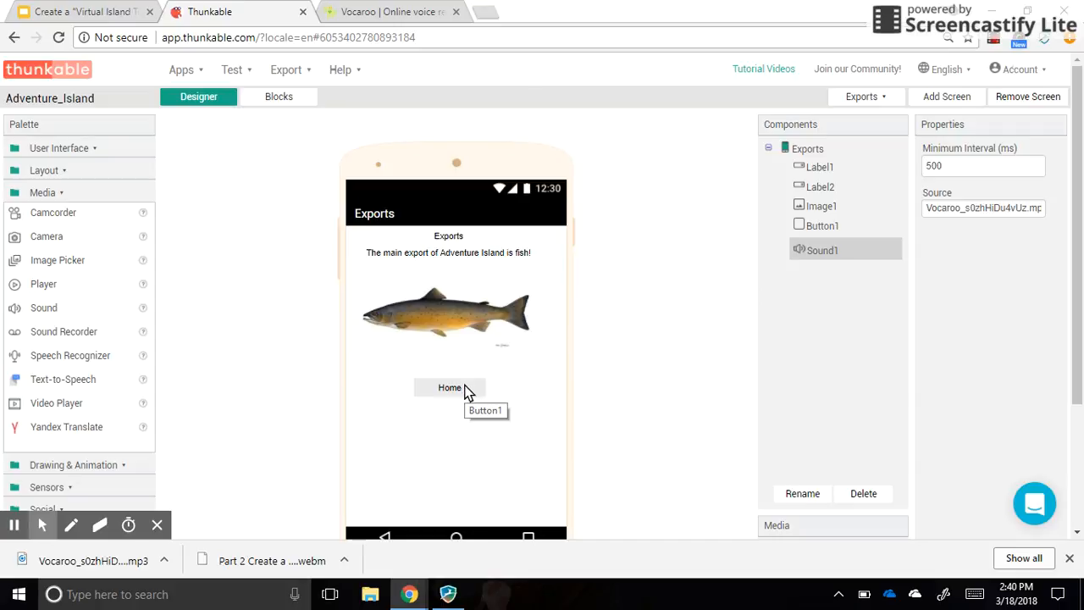
click(289, 103)
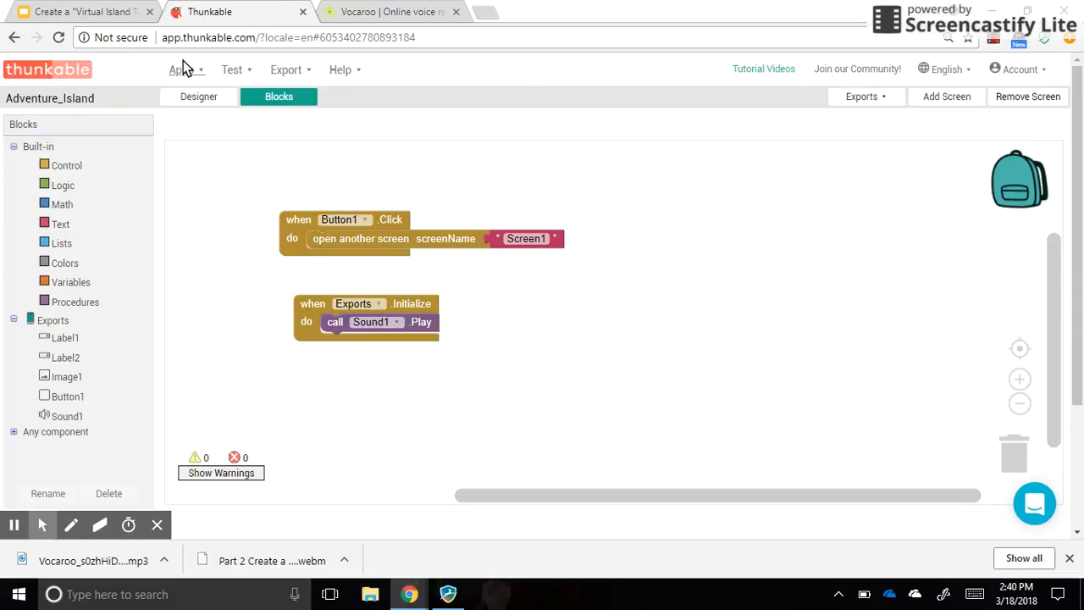
Step: Show Screen1 in the designer, export the Adventure_Island app as a QR code for the .apk, and close the barcode dialog
click(190, 100)
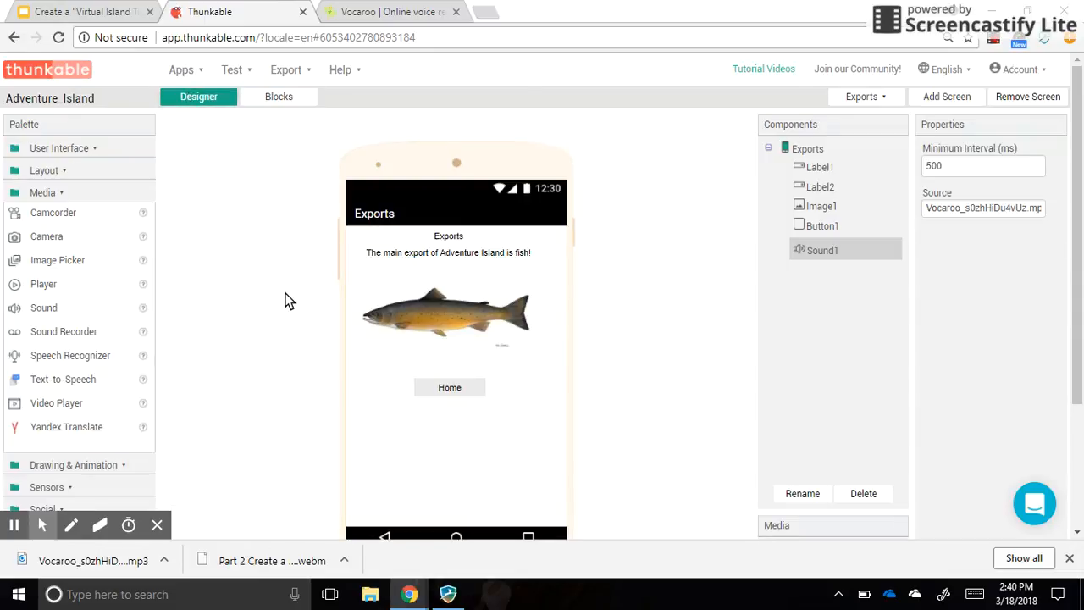
click(881, 97)
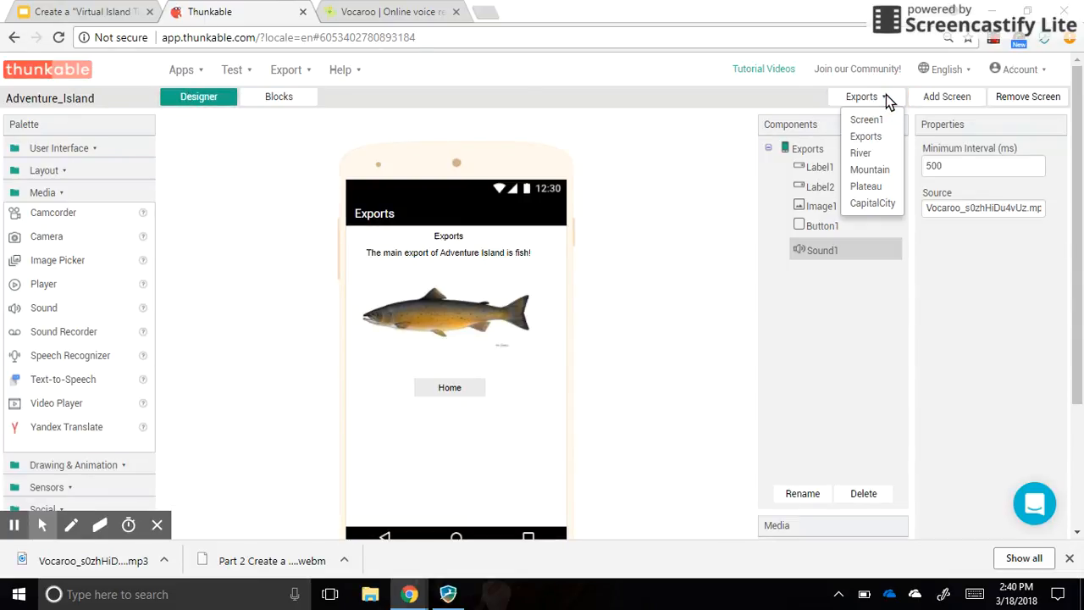
click(867, 123)
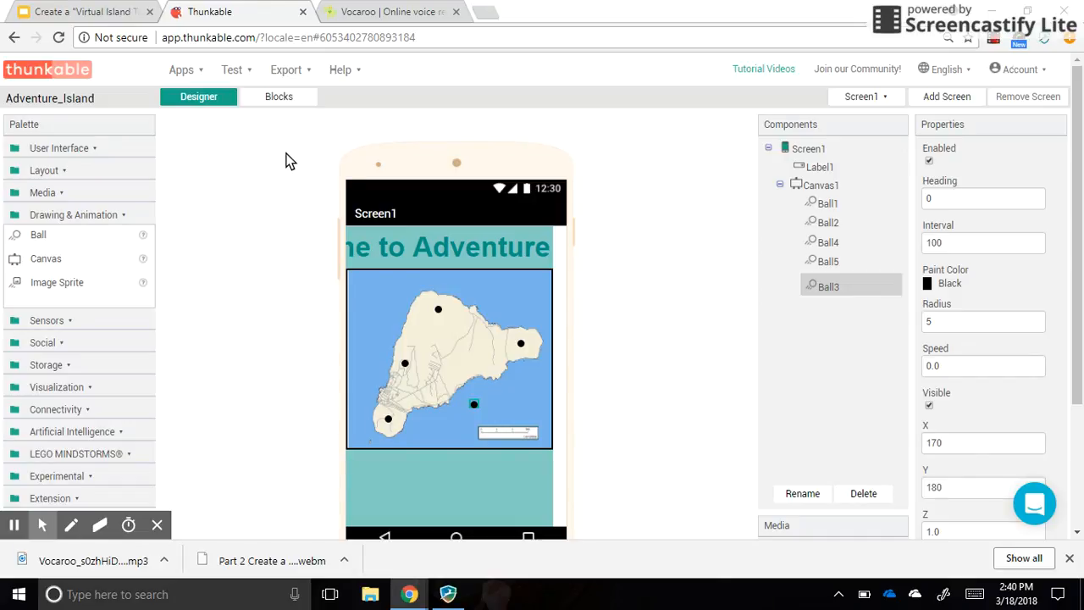
click(296, 74)
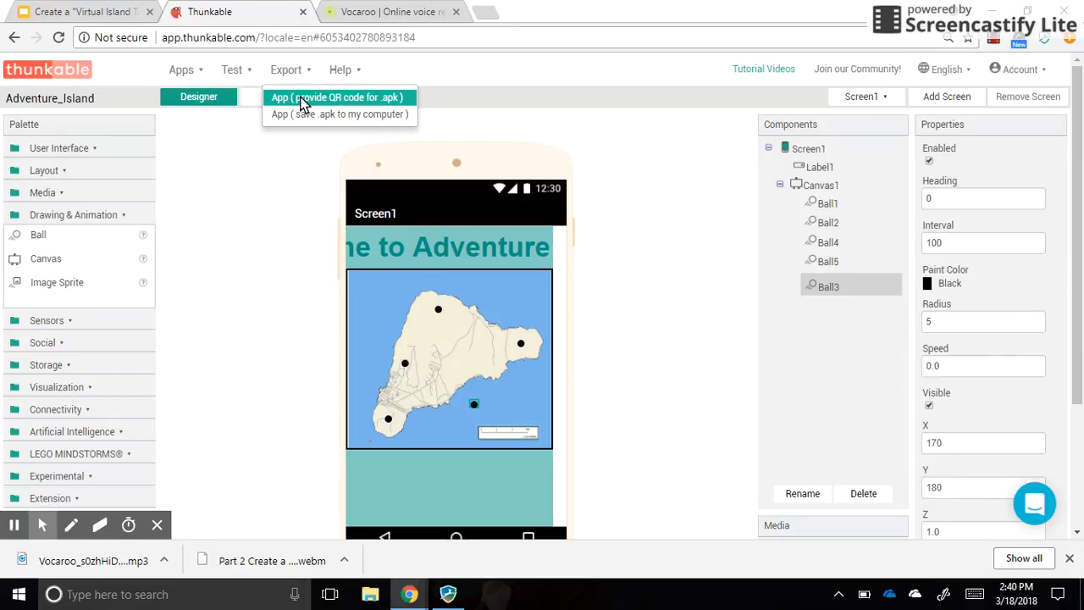
click(297, 100)
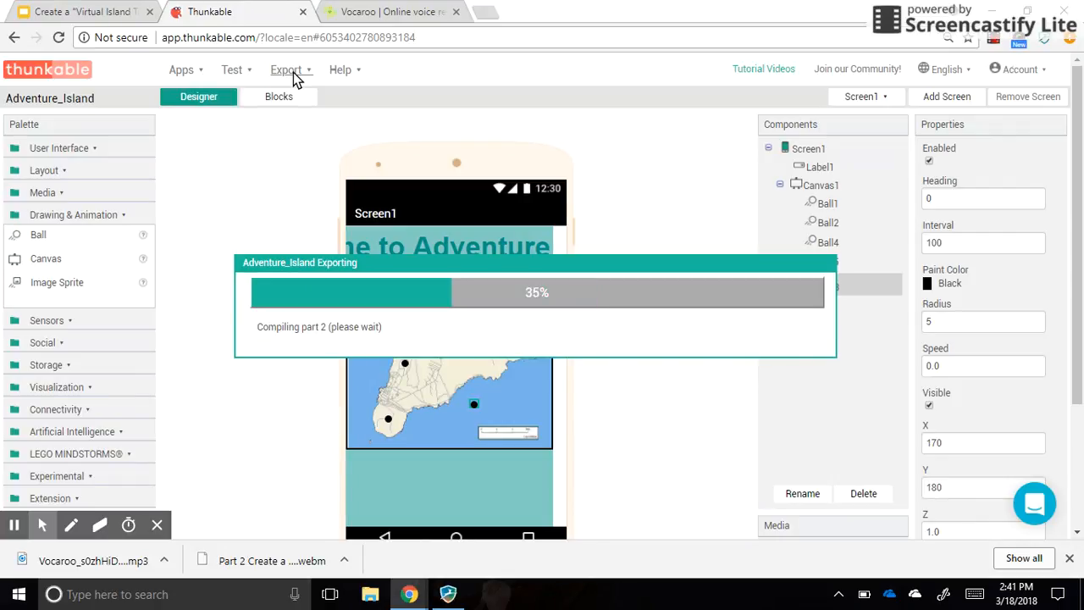
click(293, 74)
click(536, 339)
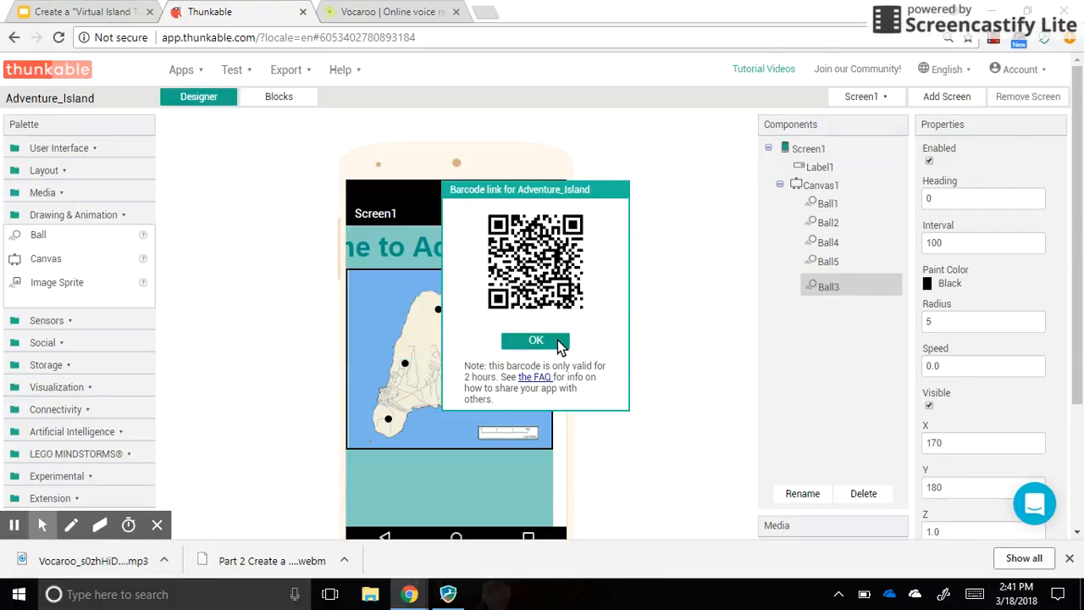
click(559, 342)
click(300, 74)
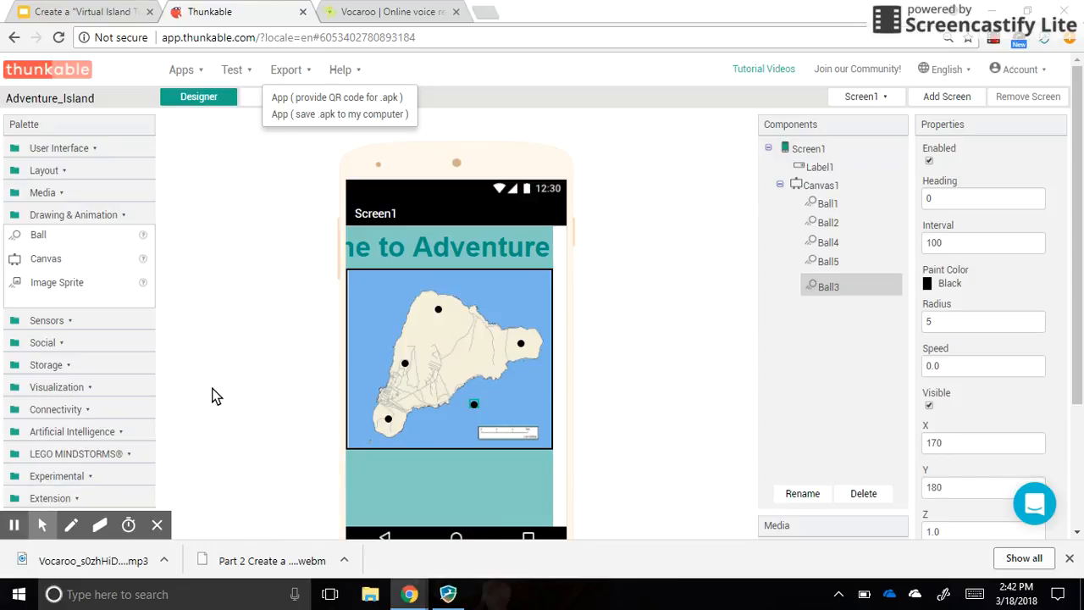
click(258, 399)
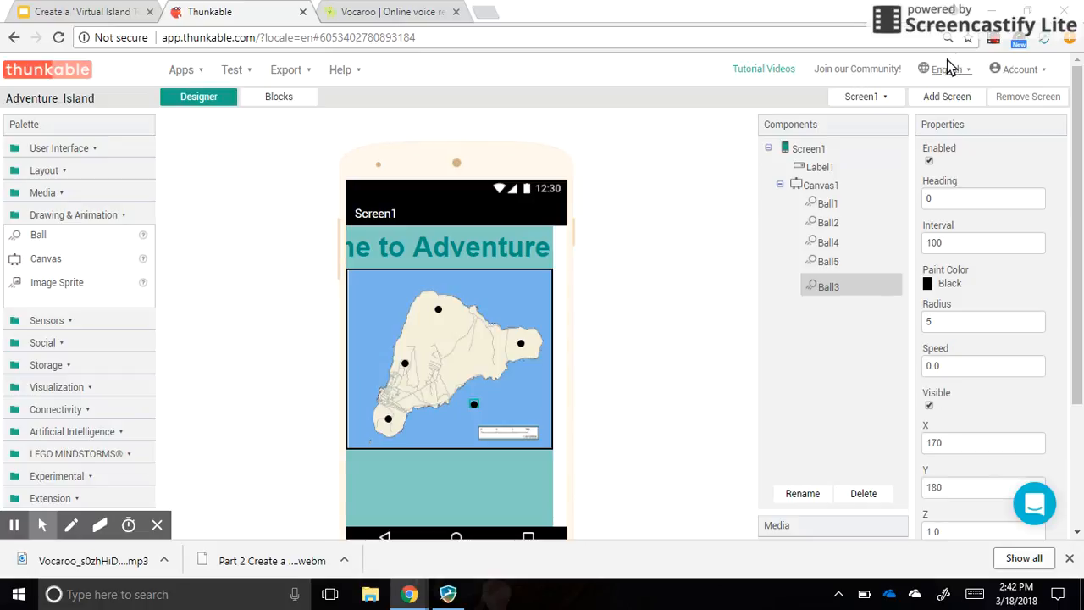
click(995, 44)
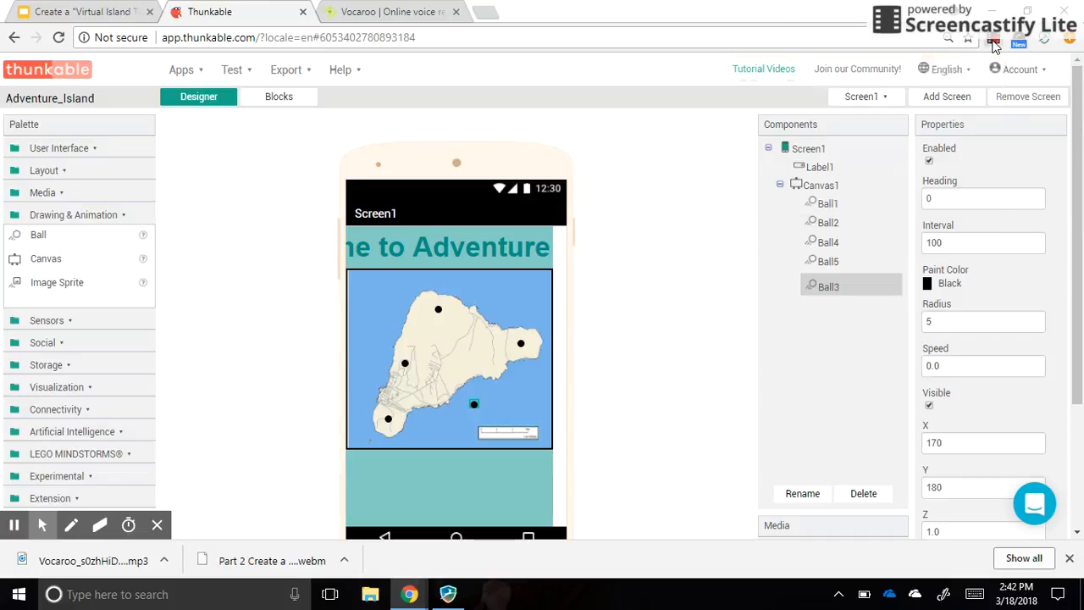